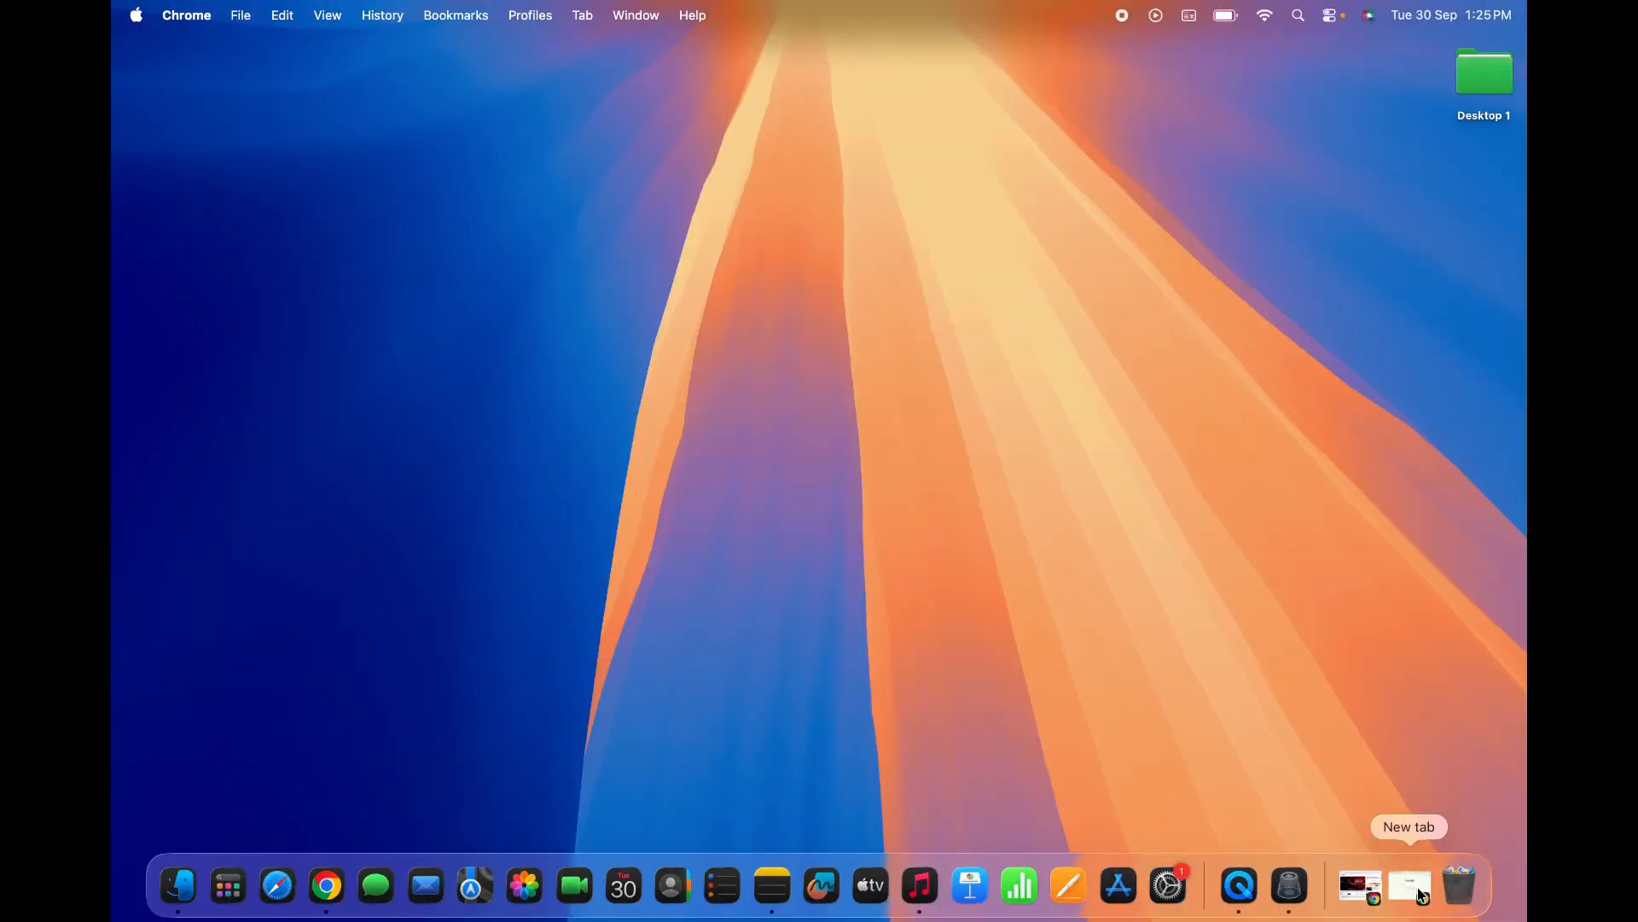
# Restore the minimized Chrome window from the Dock, showing the Google new tab page
pyautogui.click(1422, 893)
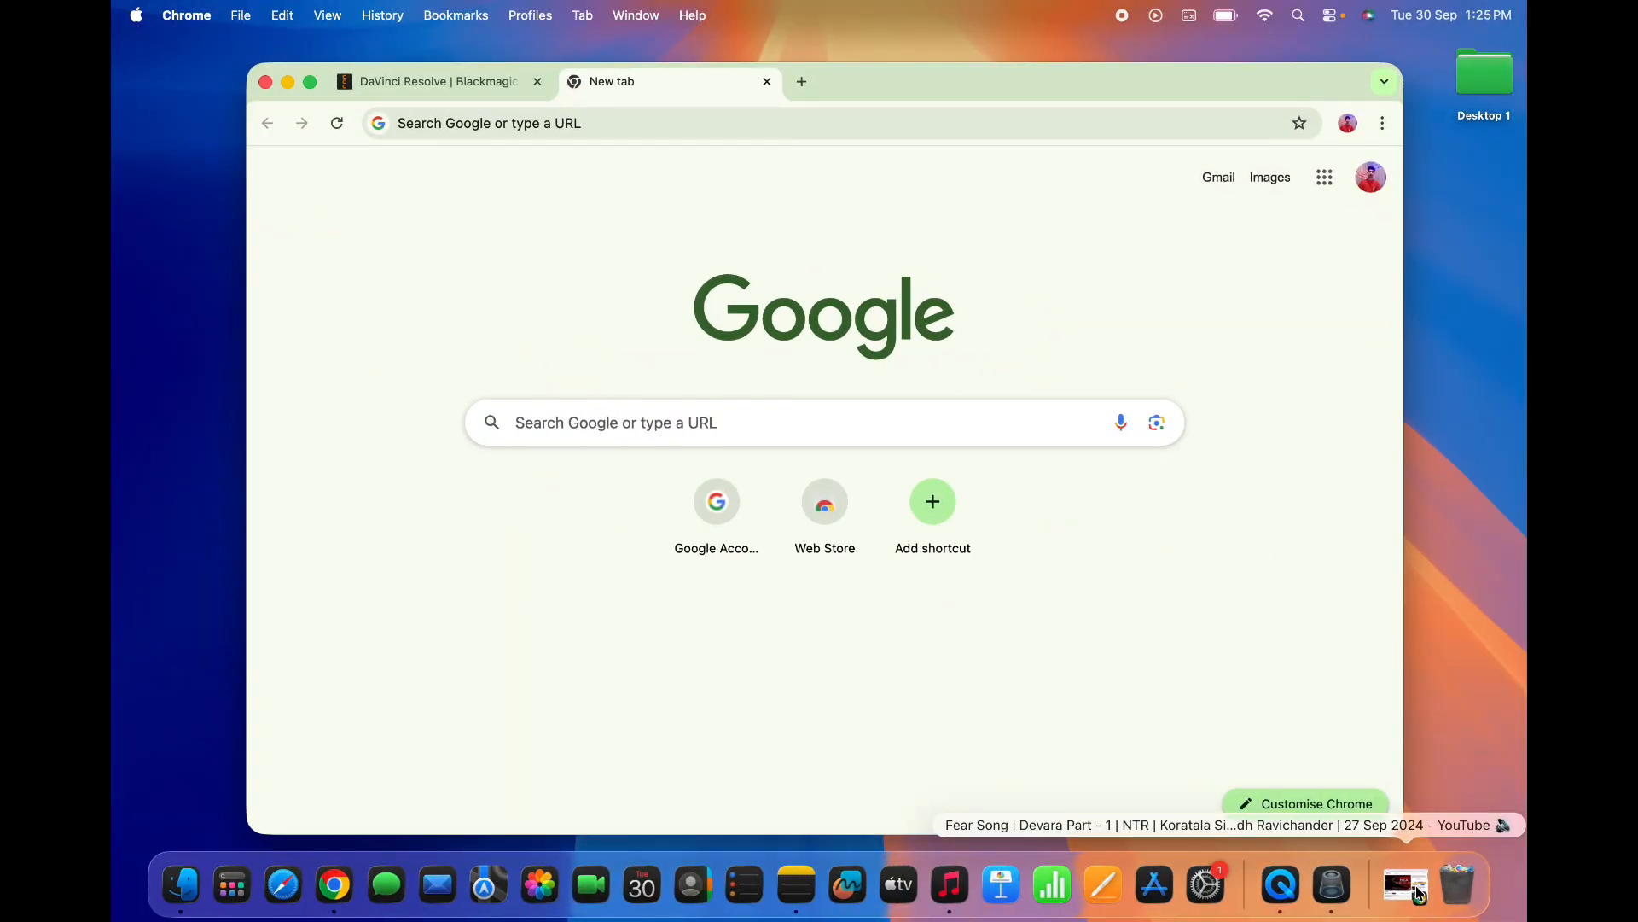
# Search Google for 'davinci resolve' and open the DaVinci Resolve 20 result on blackmagicdesign.com
pyautogui.click(598, 417)
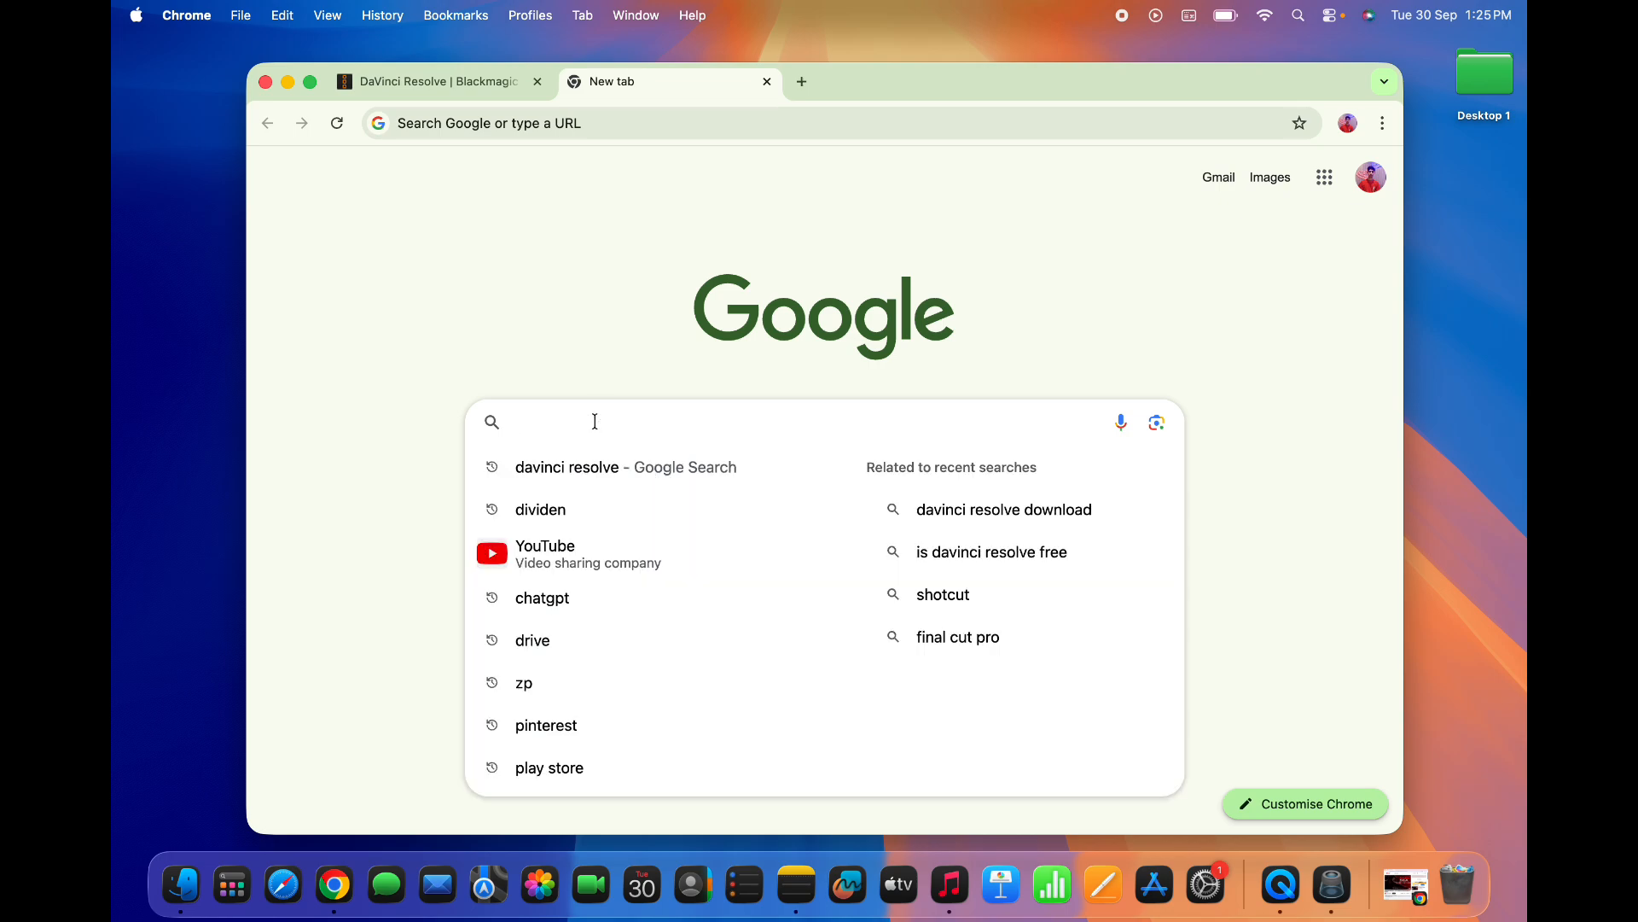
pyautogui.click(596, 466)
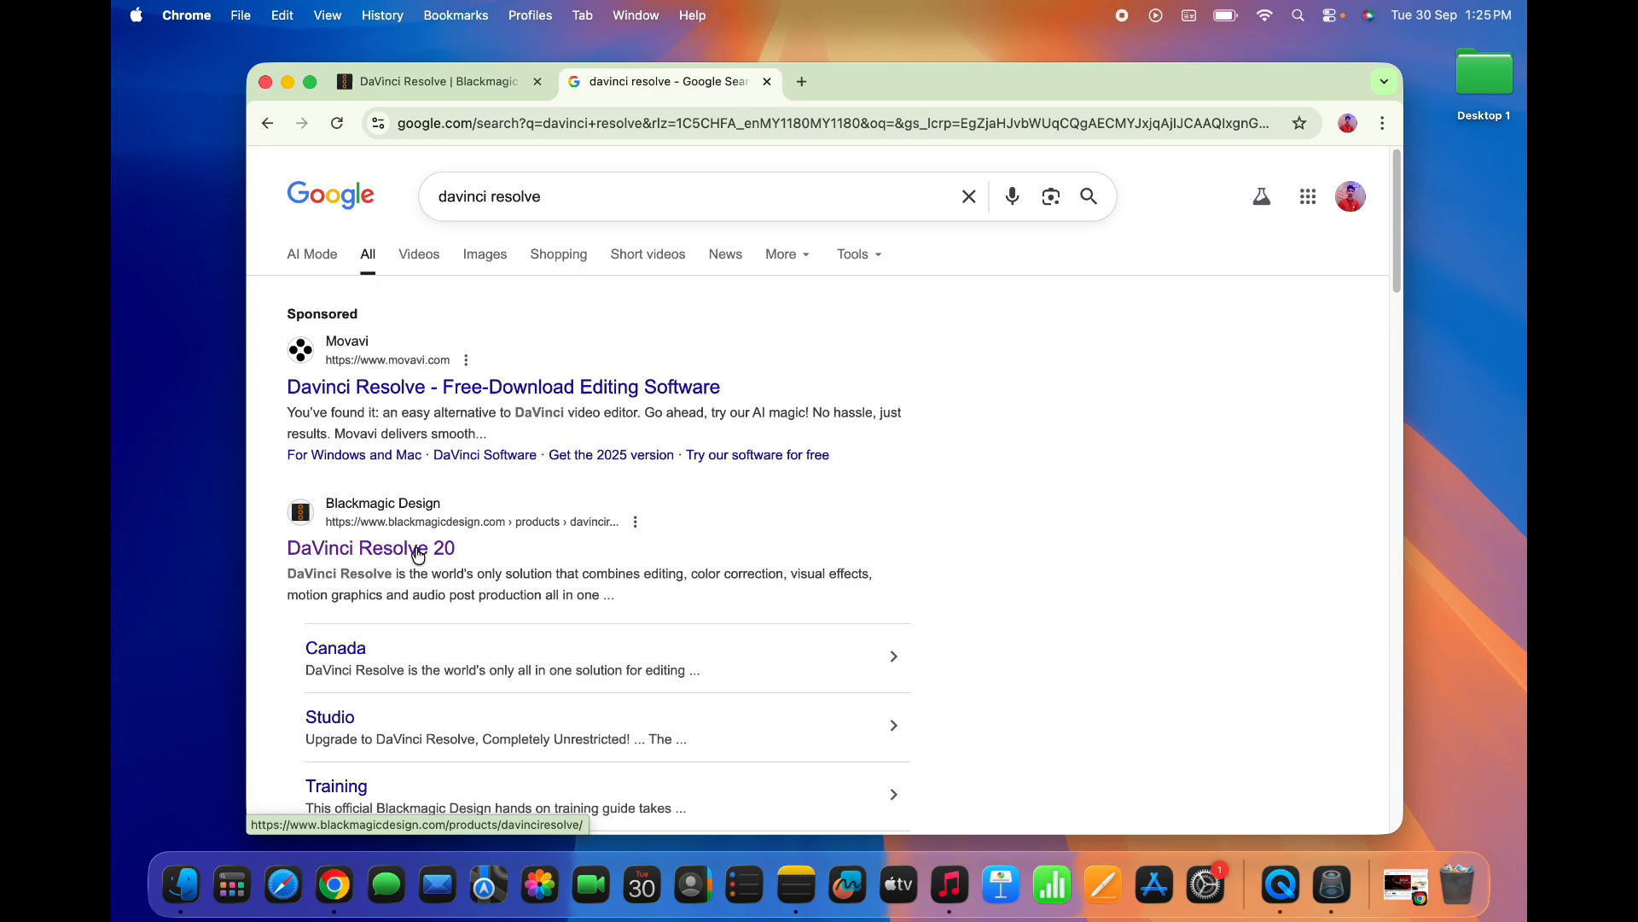
pyautogui.click(370, 548)
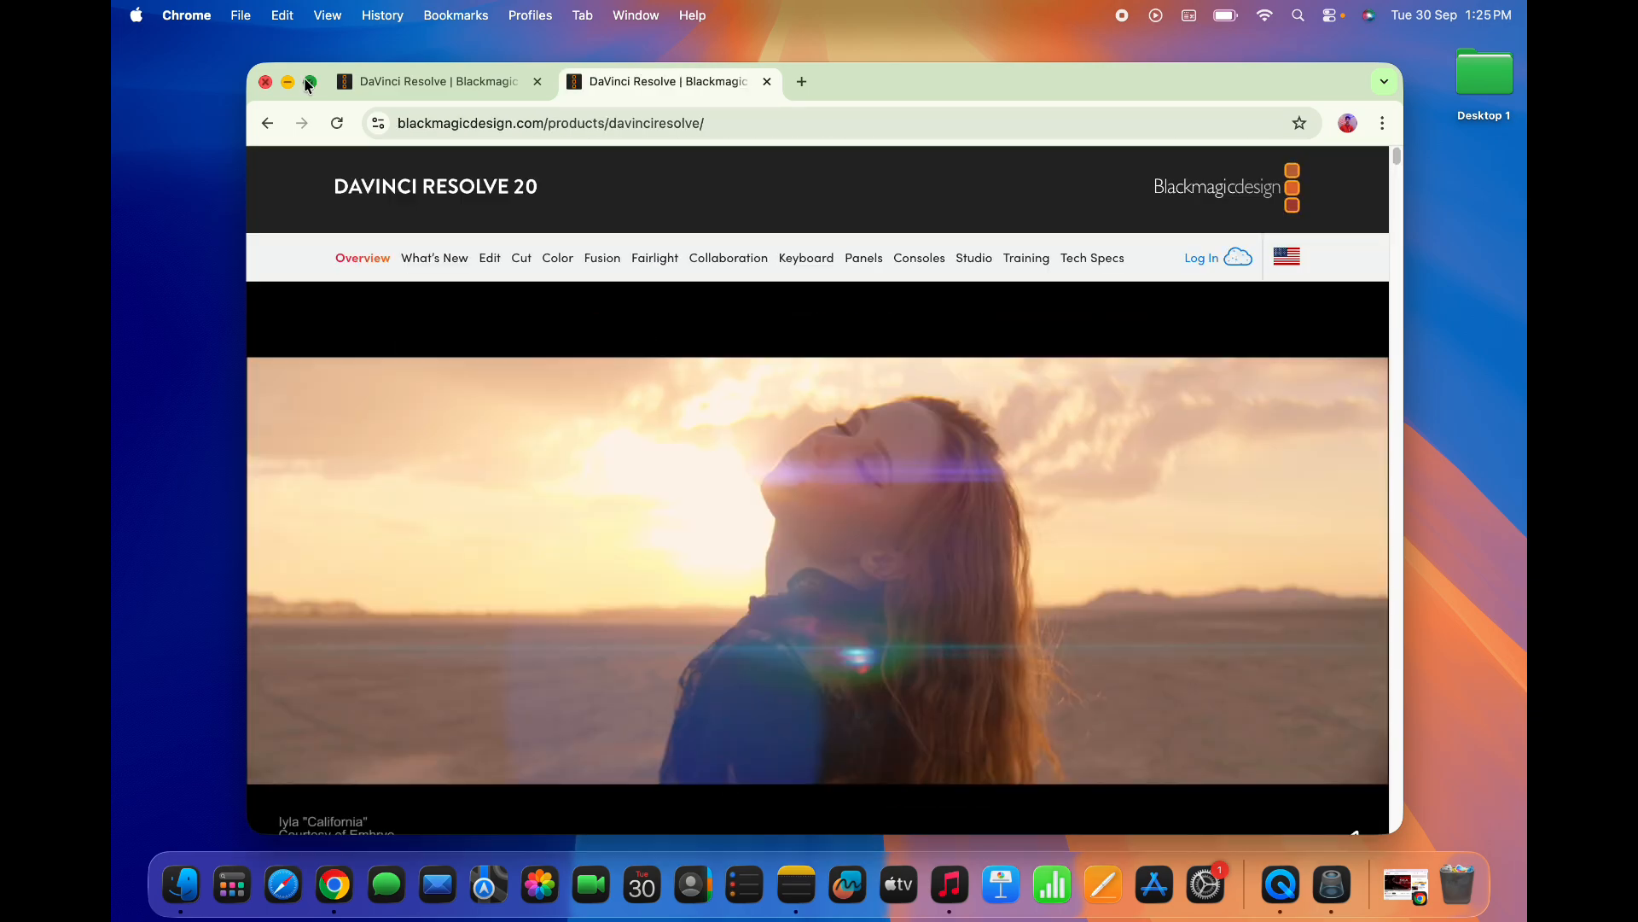
# Make Chrome full screen and choose 'Free Download Now' under DaVinci Resolve 20
pyautogui.click(310, 81)
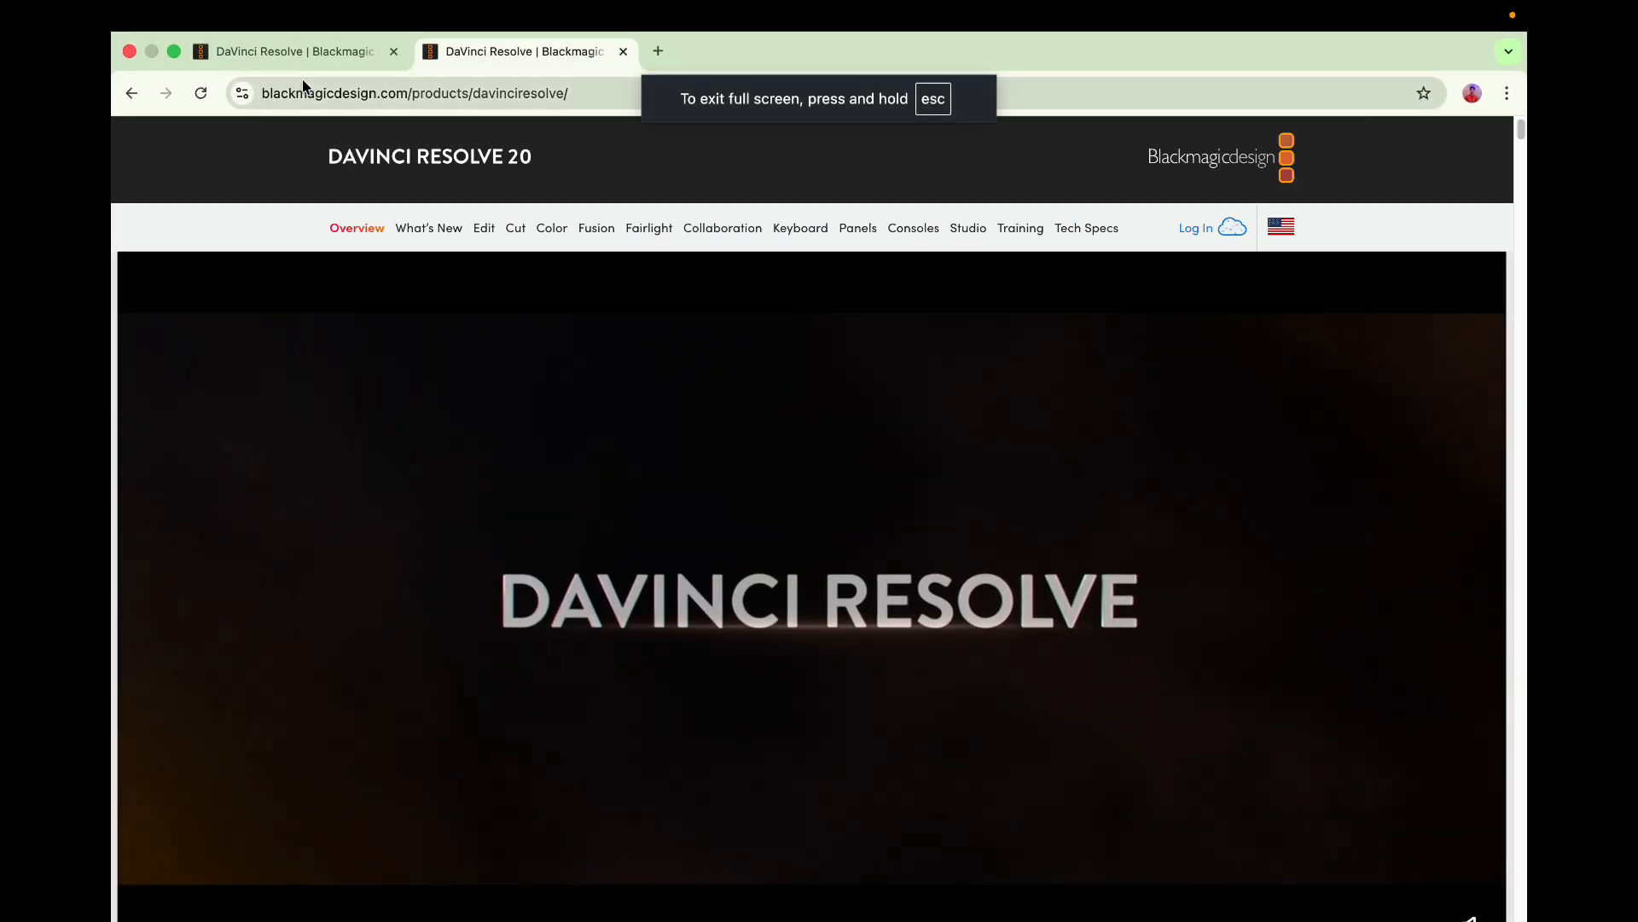
pyautogui.scroll(-10, 825, 290)
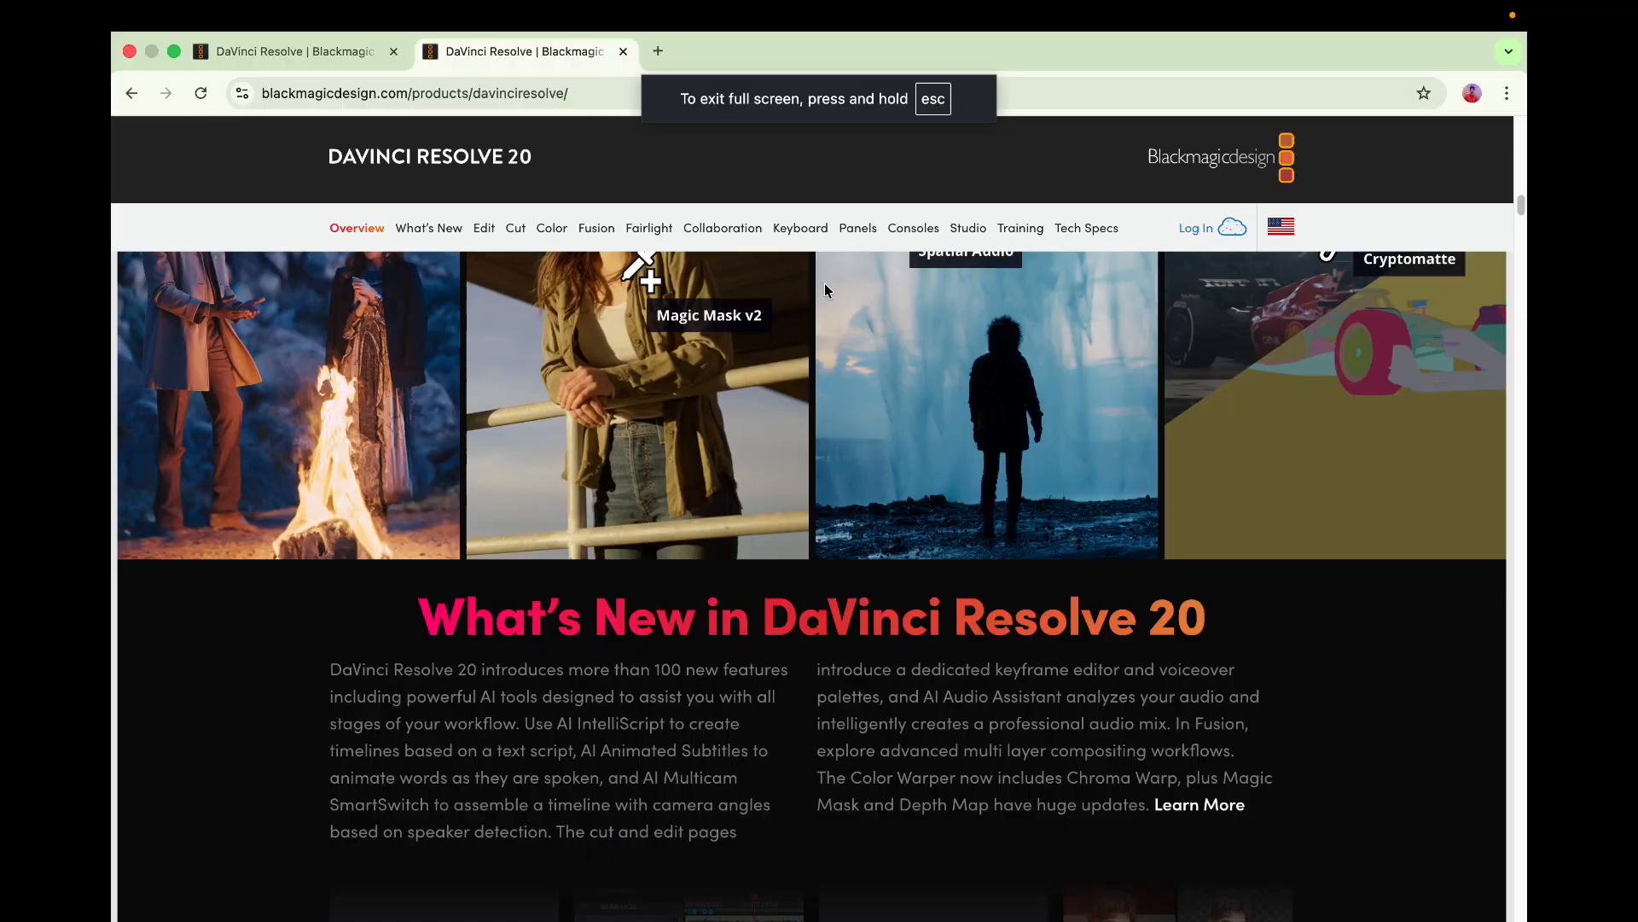
pyautogui.scroll(-8, 825, 290)
pyautogui.scroll(-5, 825, 289)
pyautogui.scroll(-5, 824, 289)
pyautogui.scroll(-10, 824, 290)
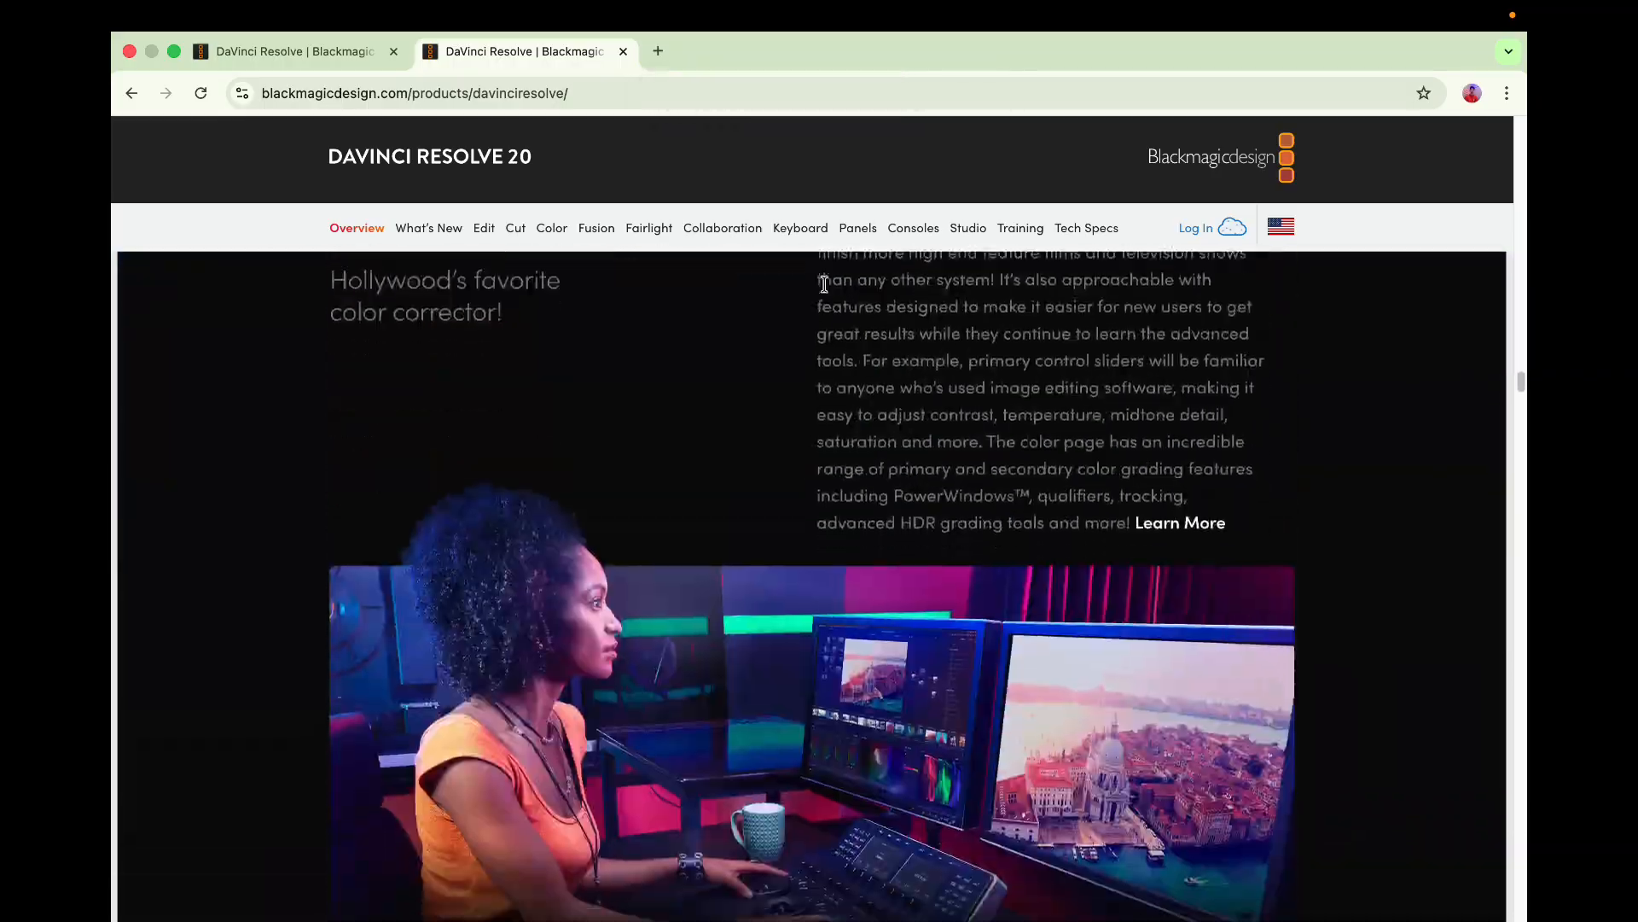
pyautogui.scroll(-10, 824, 290)
pyautogui.scroll(-10, 825, 289)
pyautogui.scroll(-10, 824, 290)
pyautogui.scroll(-10, 824, 284)
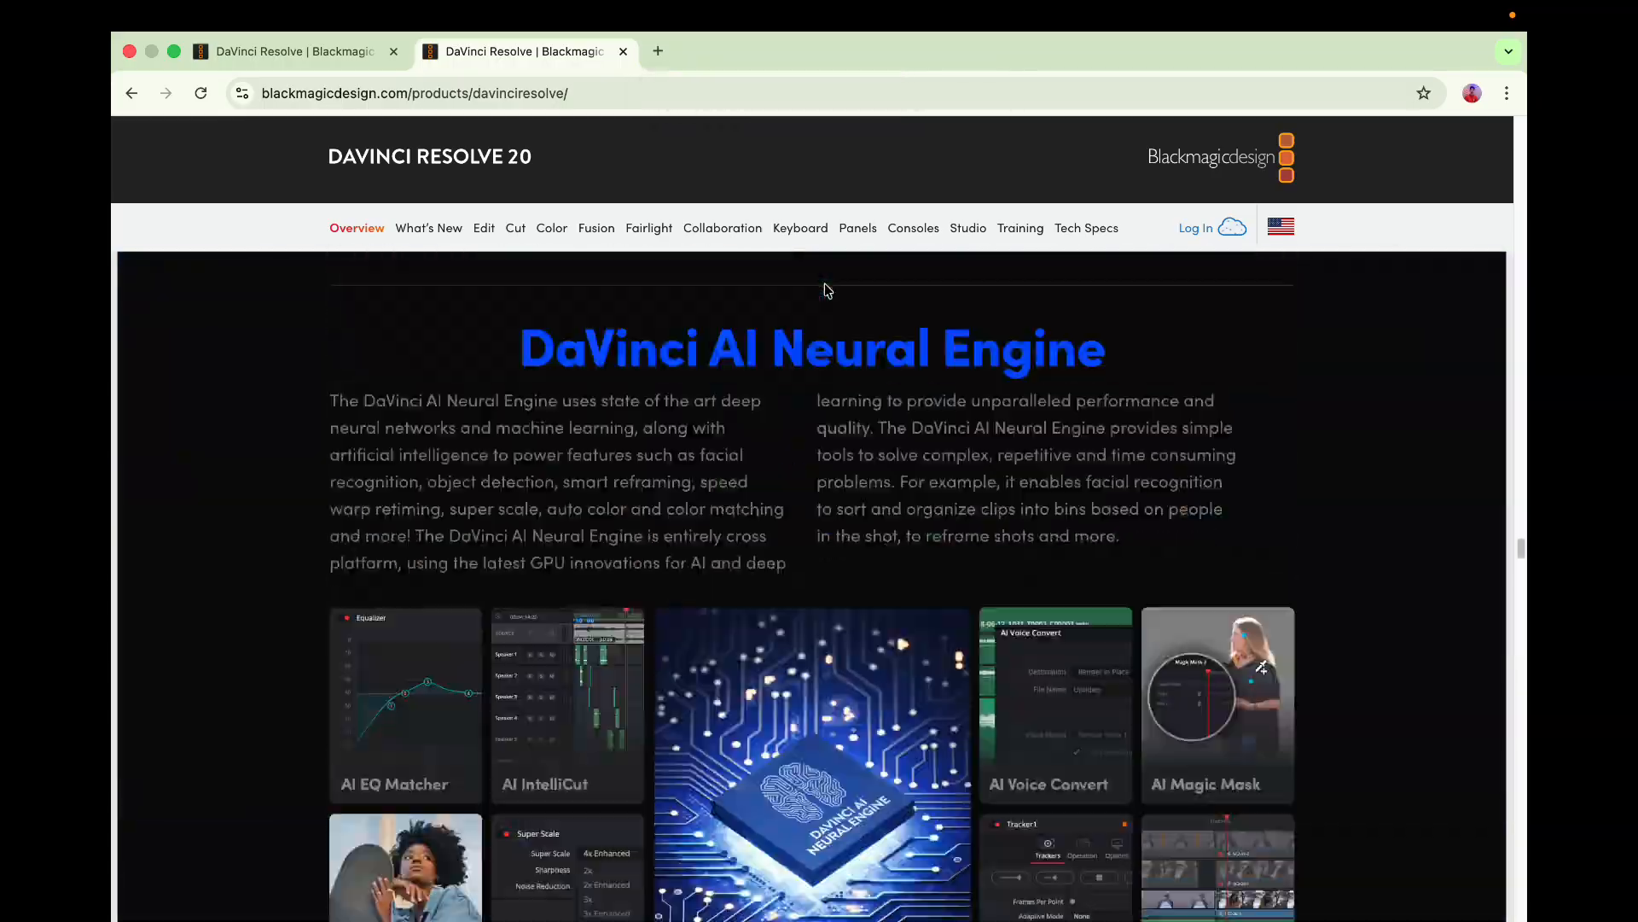
pyautogui.scroll(-10, 825, 284)
pyautogui.scroll(-10, 825, 285)
pyautogui.scroll(-10, 825, 285)
pyautogui.scroll(-10, 824, 289)
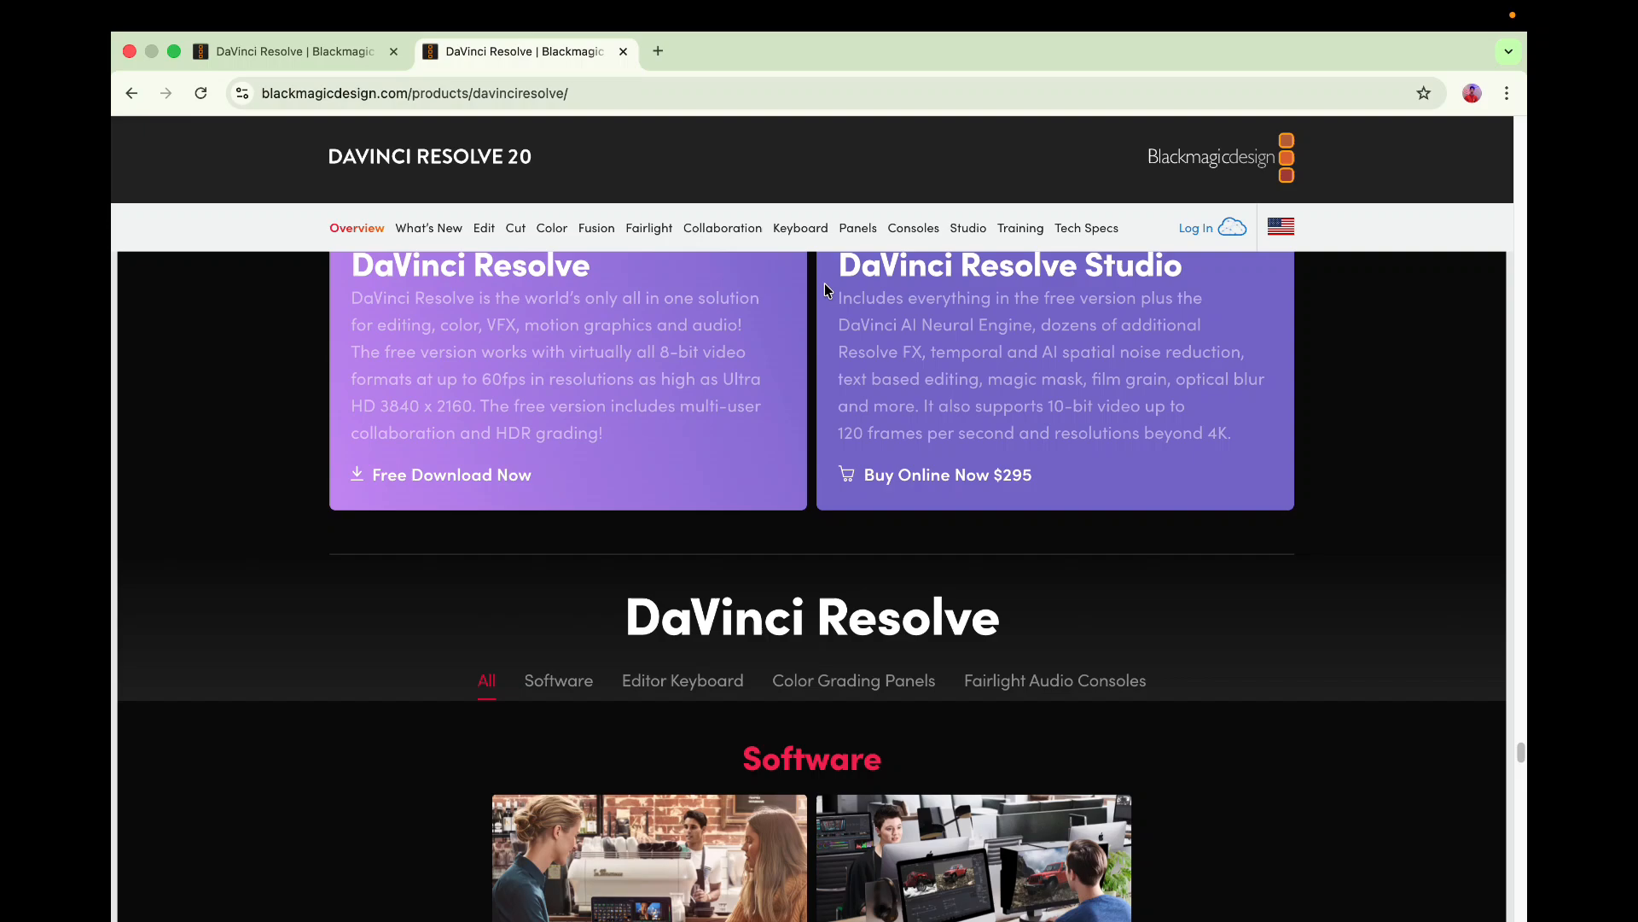
pyautogui.scroll(5, 824, 289)
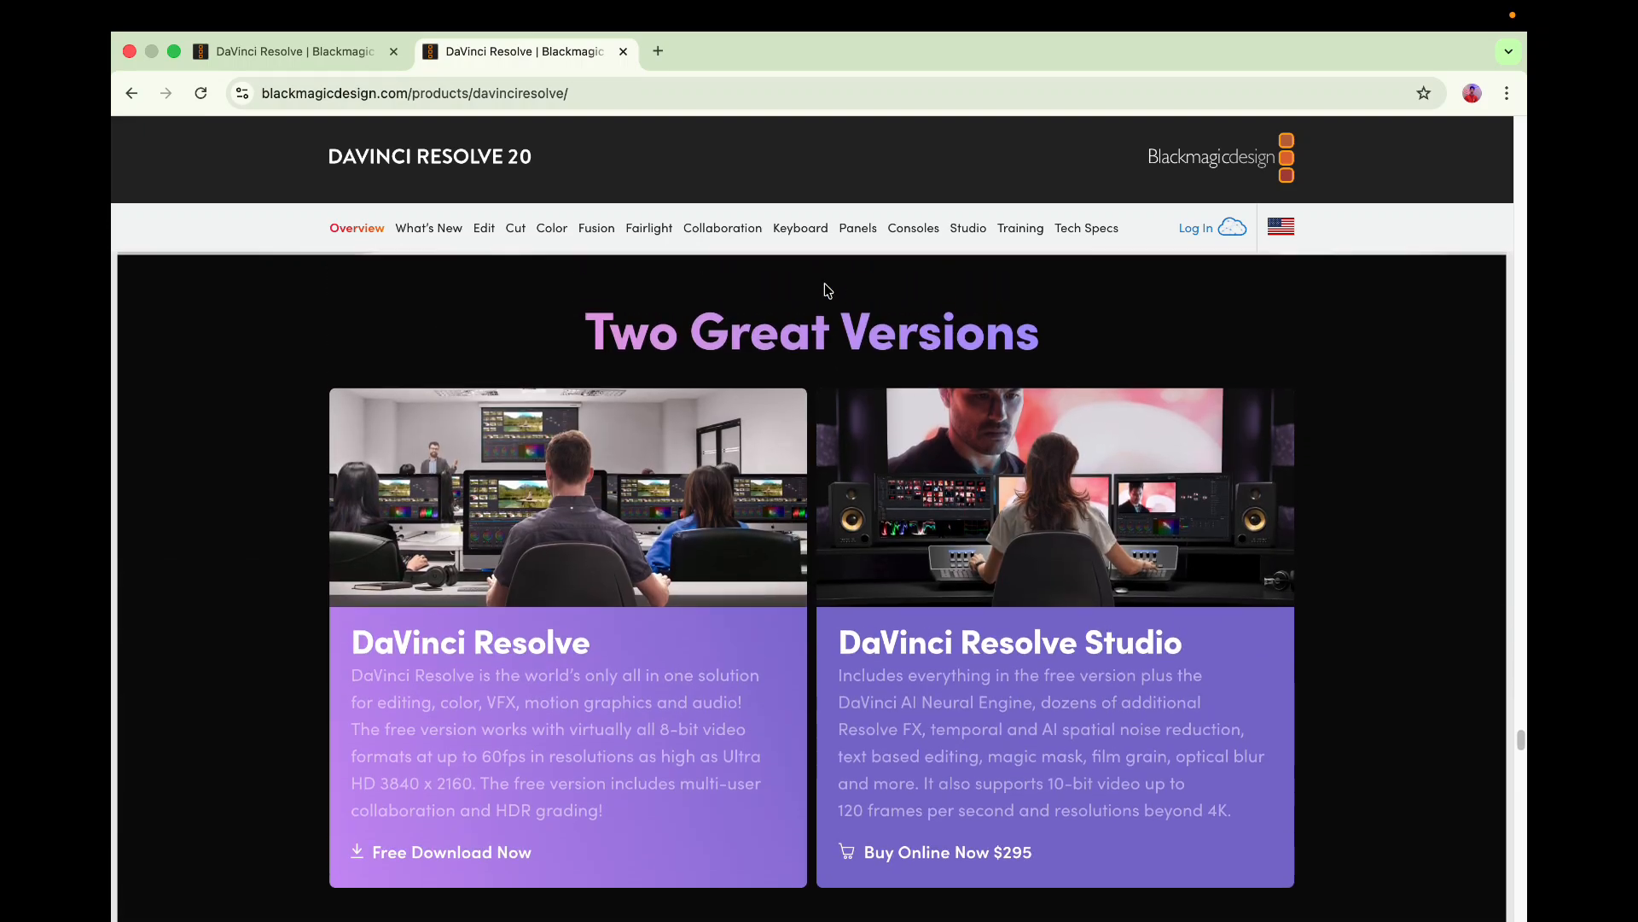
pyautogui.scroll(-5, 819, 393)
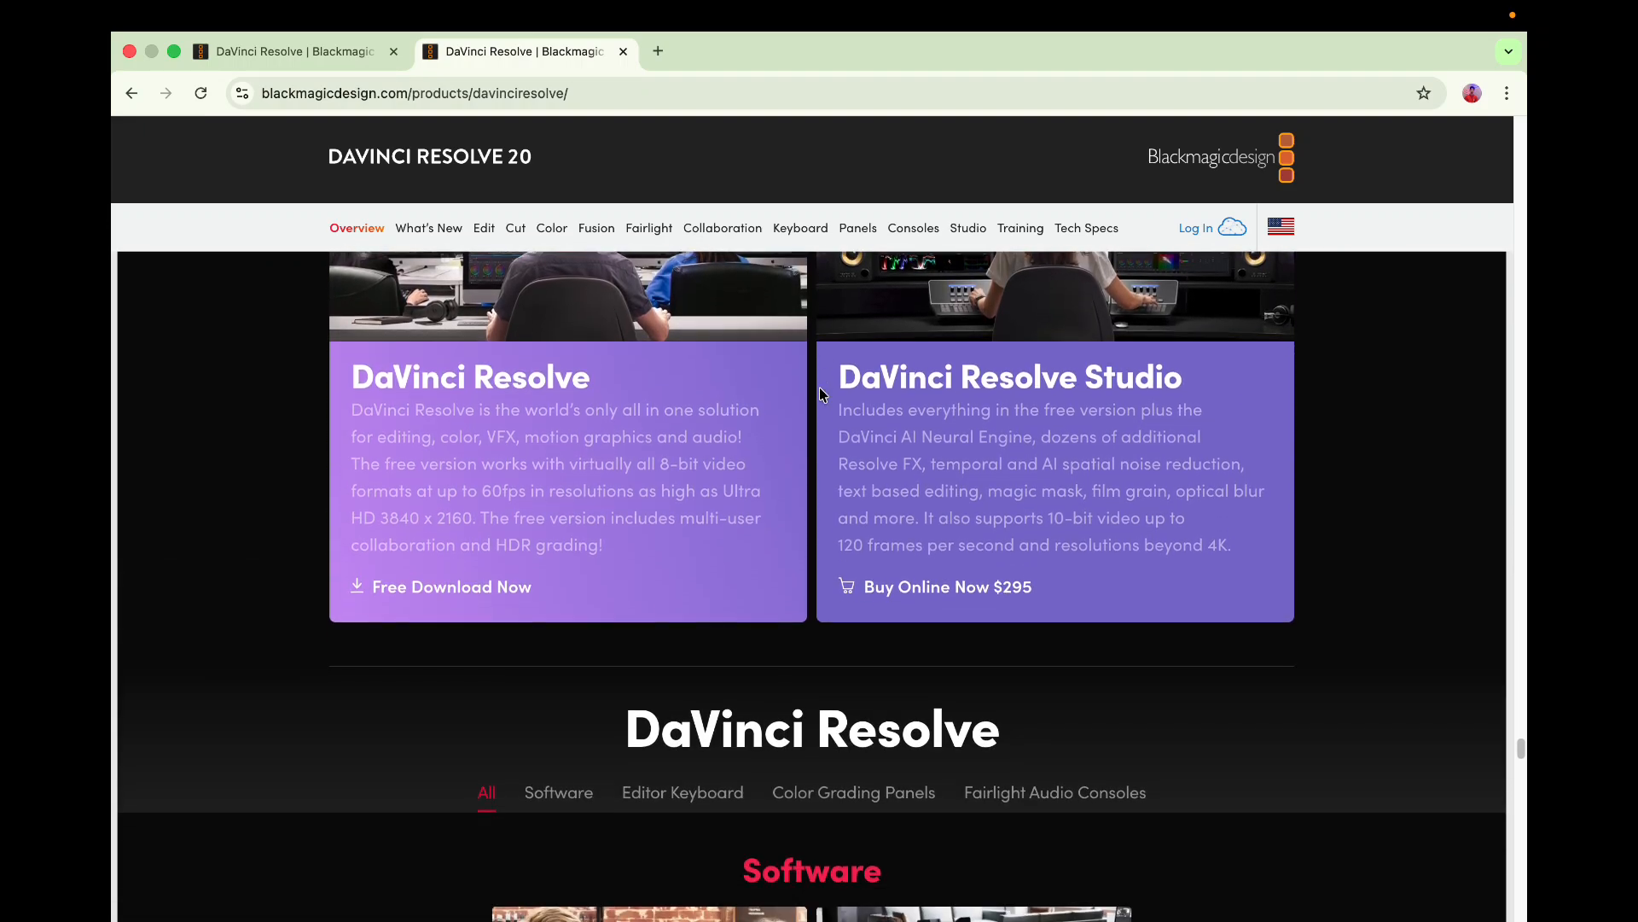
pyautogui.scroll(6, 876, 658)
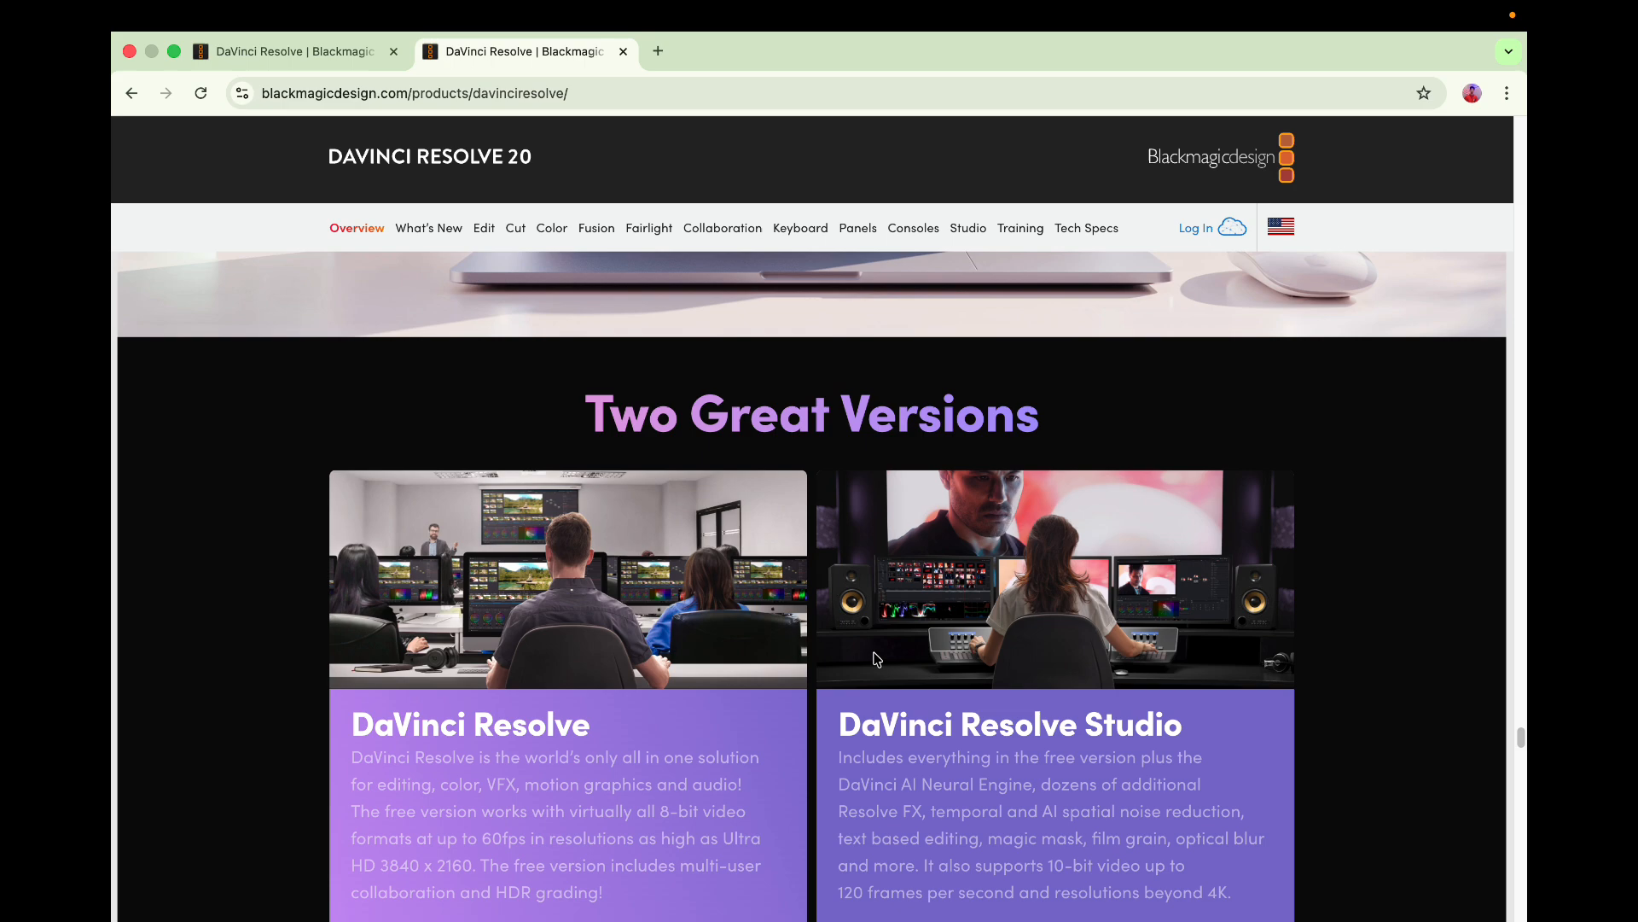
pyautogui.scroll(-2, 875, 658)
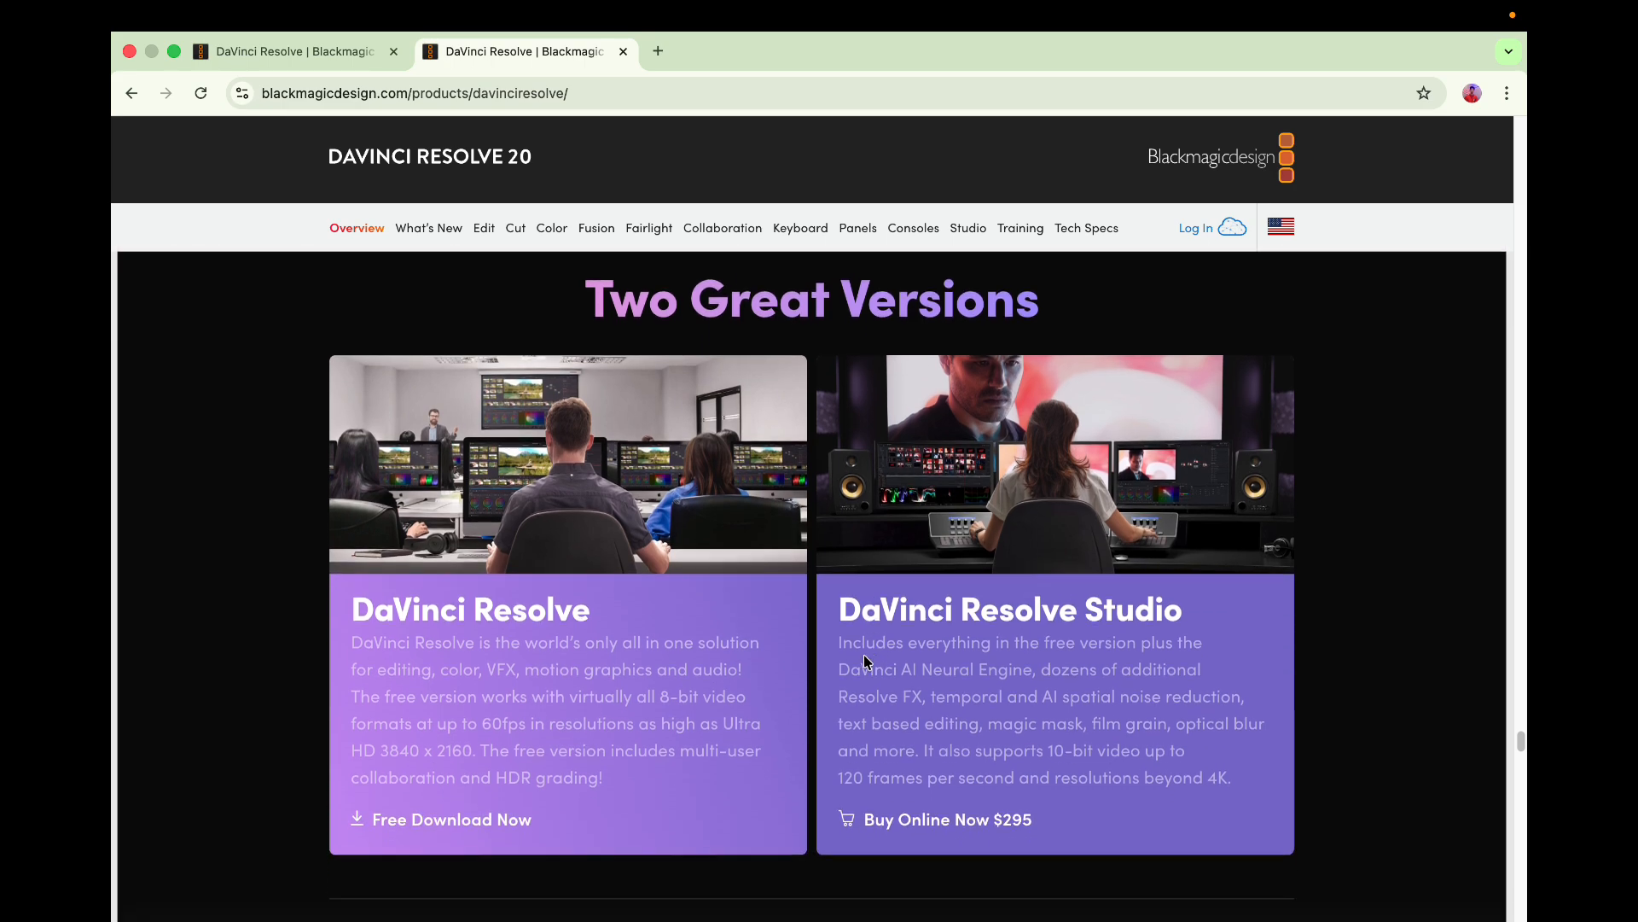
pyautogui.click(487, 826)
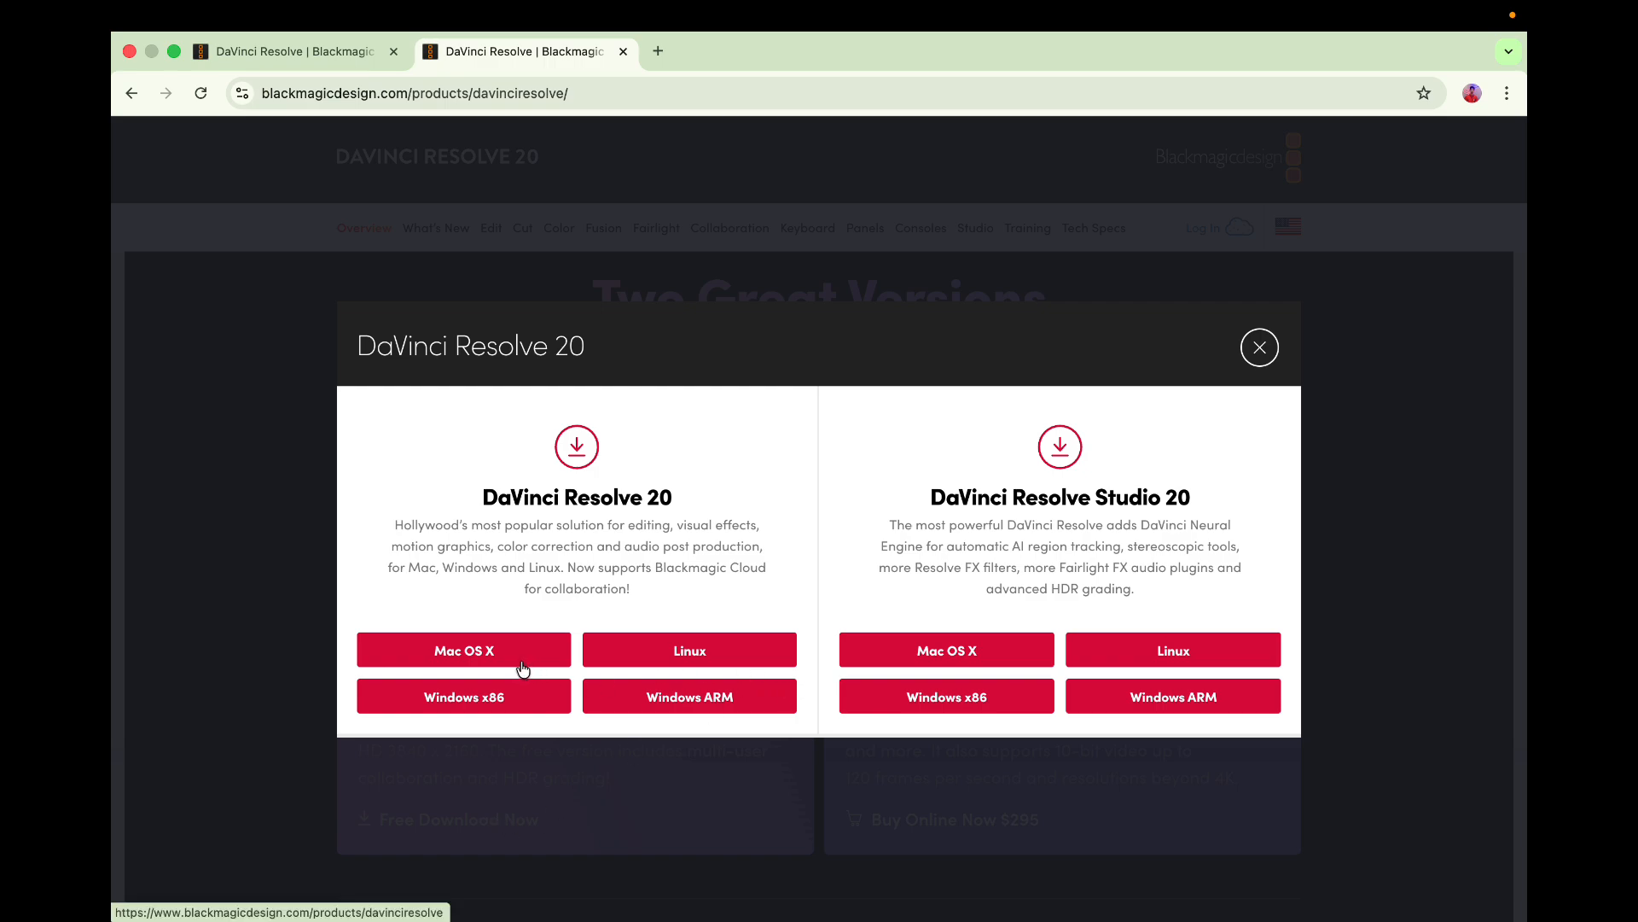
# Choose the free Mac OS X version of DaVinci Resolve 20
pyautogui.click(490, 651)
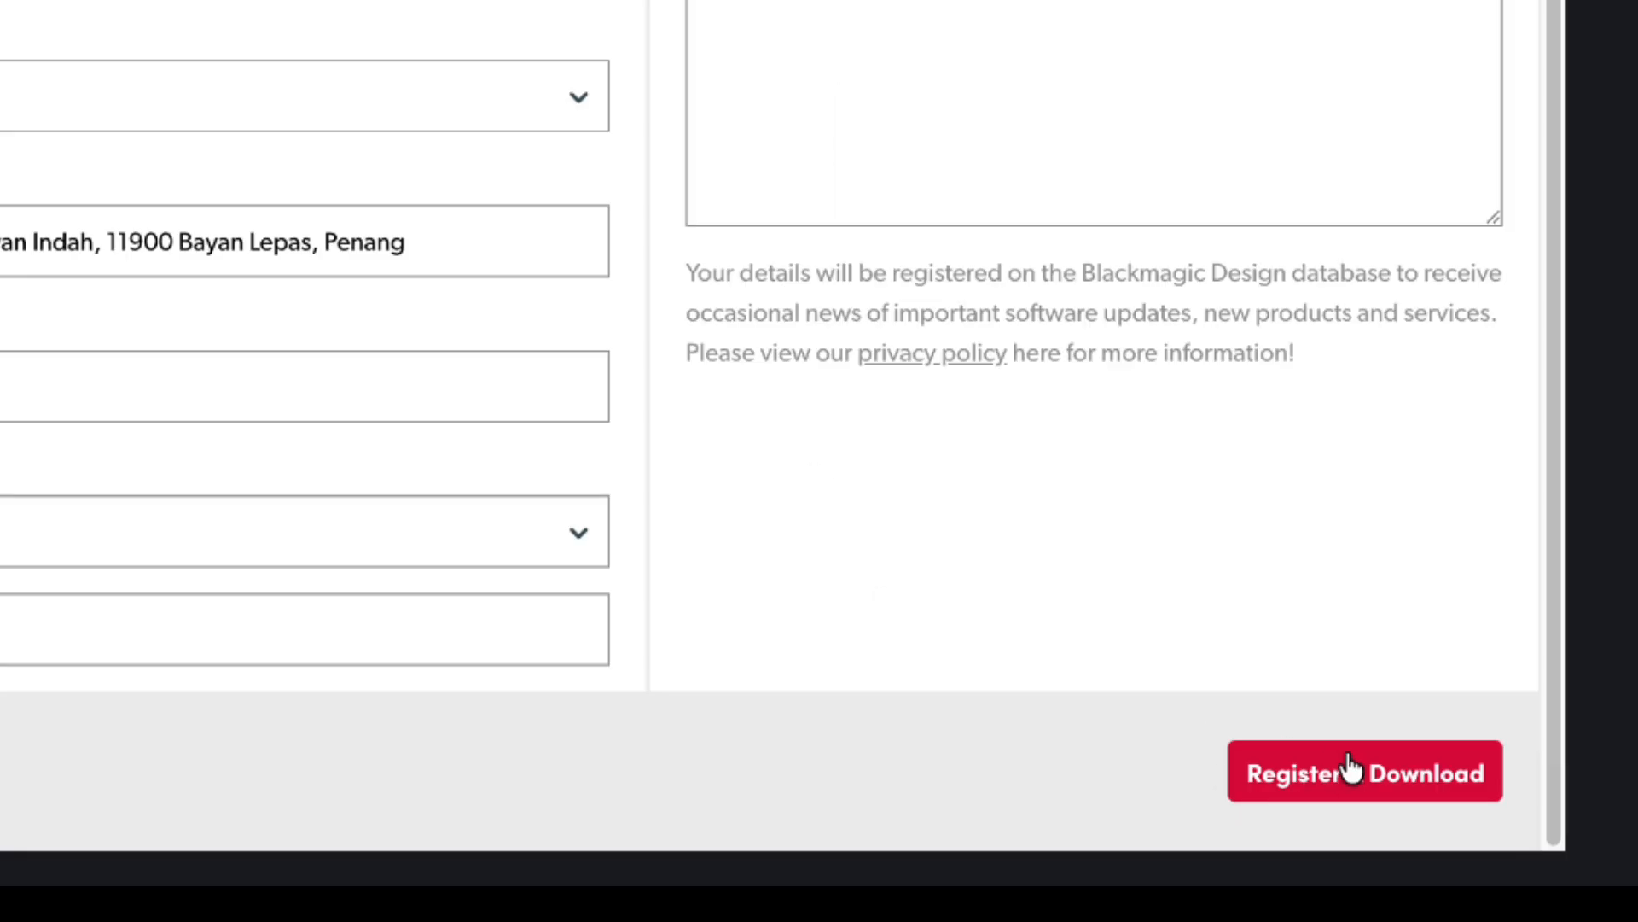
# Submit 'Register & Download' and save the address in Chrome's 'Save address?' prompt
pyautogui.click(1347, 779)
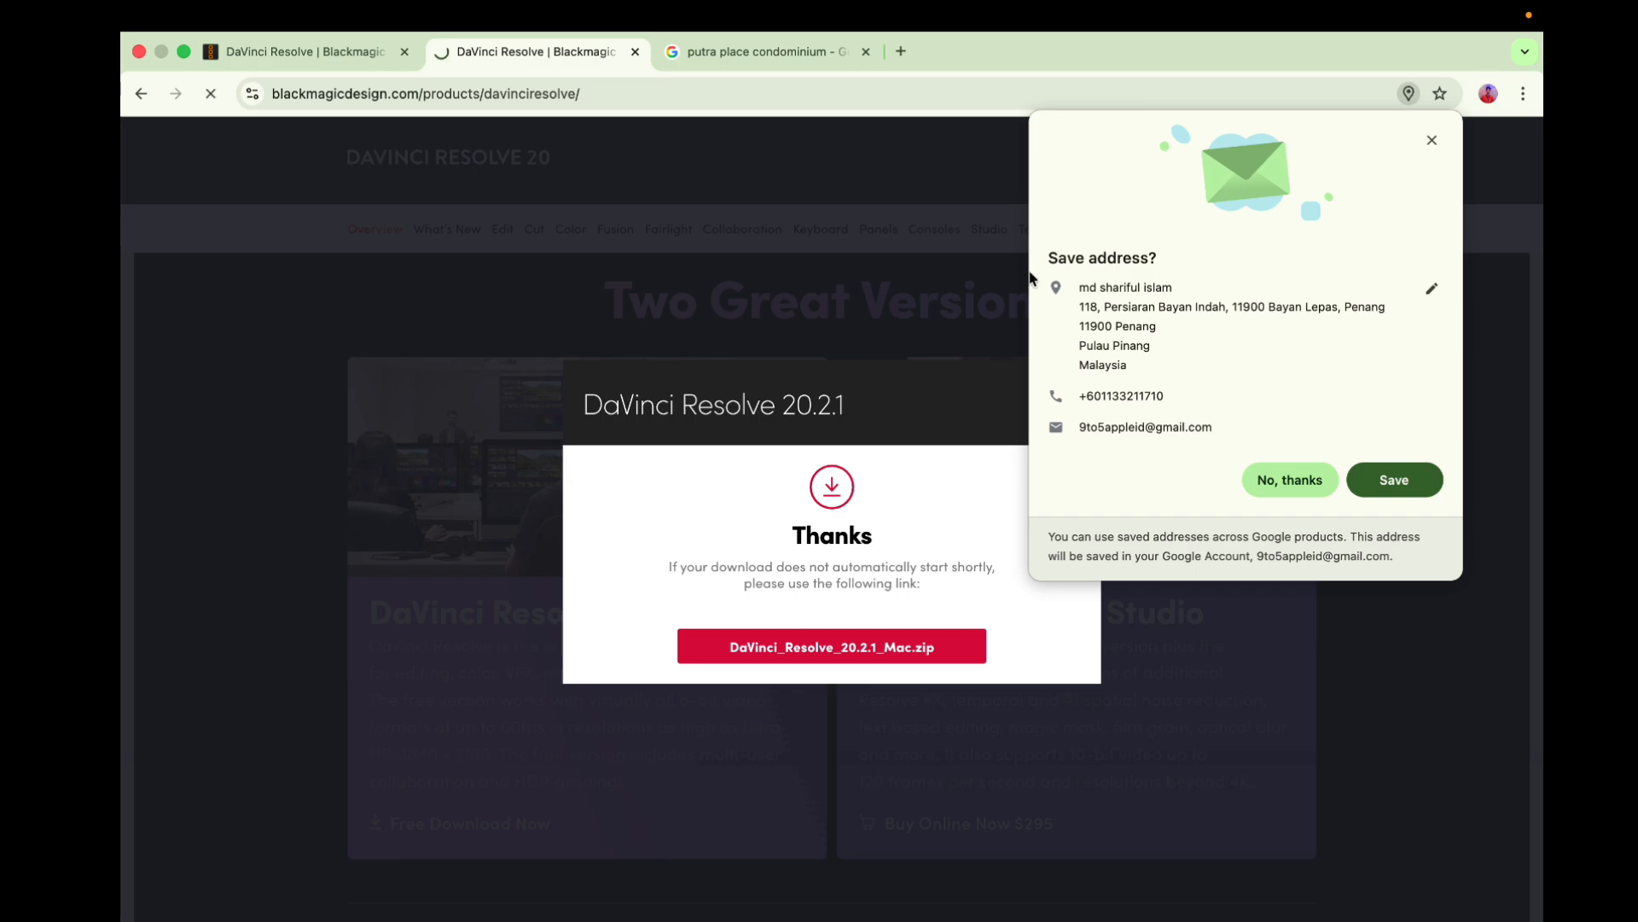
pyautogui.click(1385, 486)
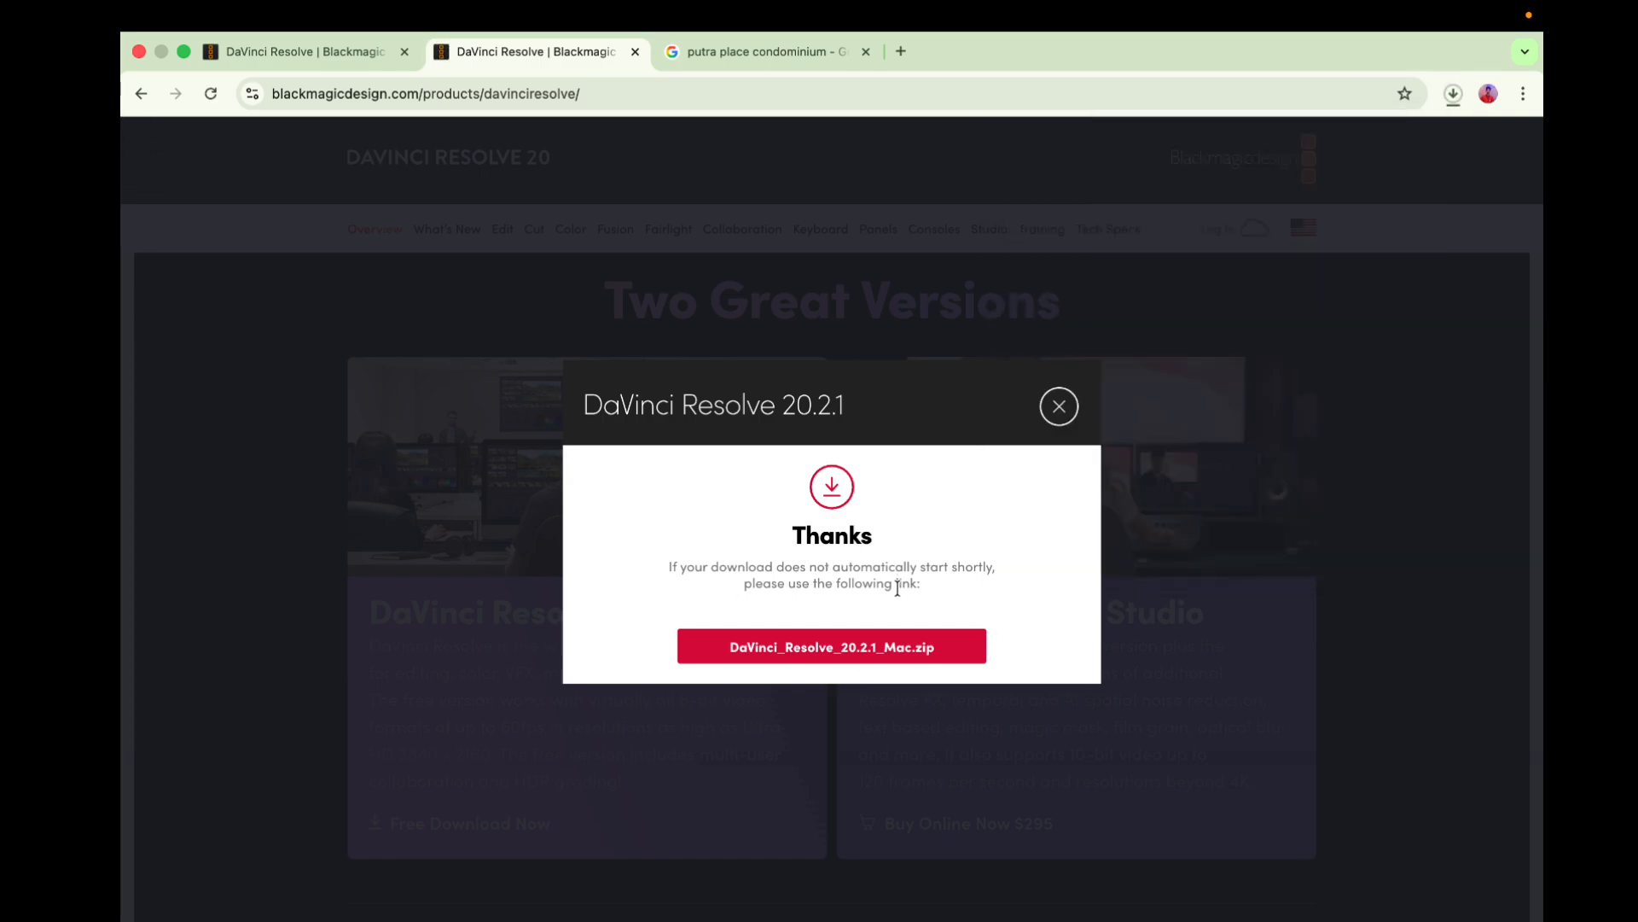
# Start DaVinci_Resolve_20.2.1_Mac.zip manually and cancel the duplicate in Chrome's Downloads bubble
pyautogui.click(845, 652)
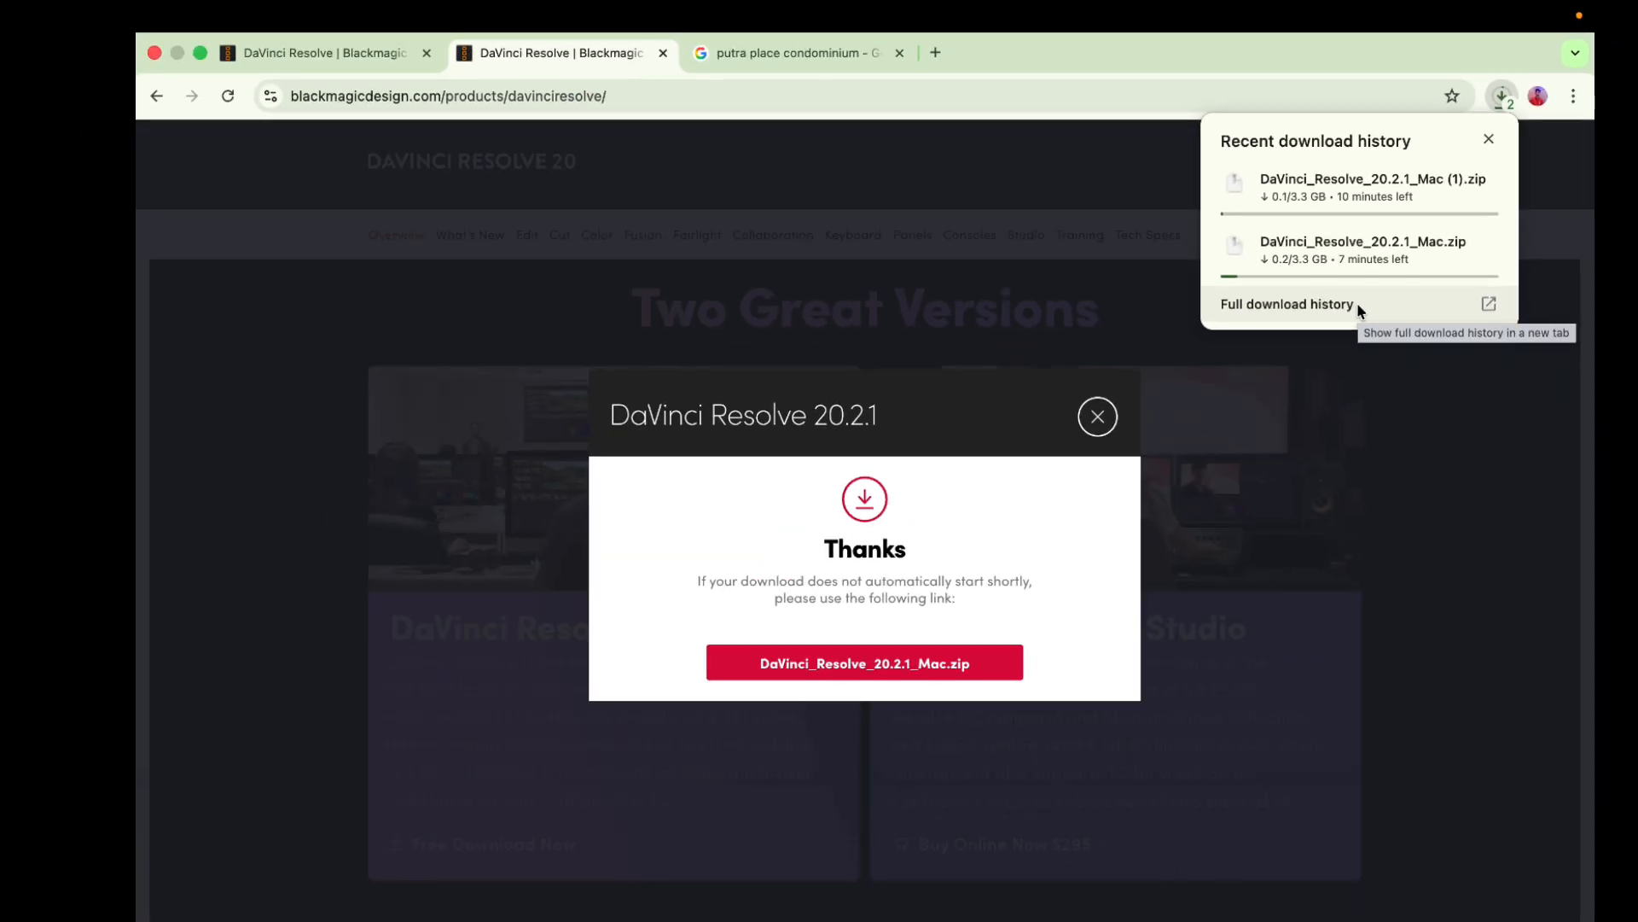
pyautogui.moveTo(1331, 250)
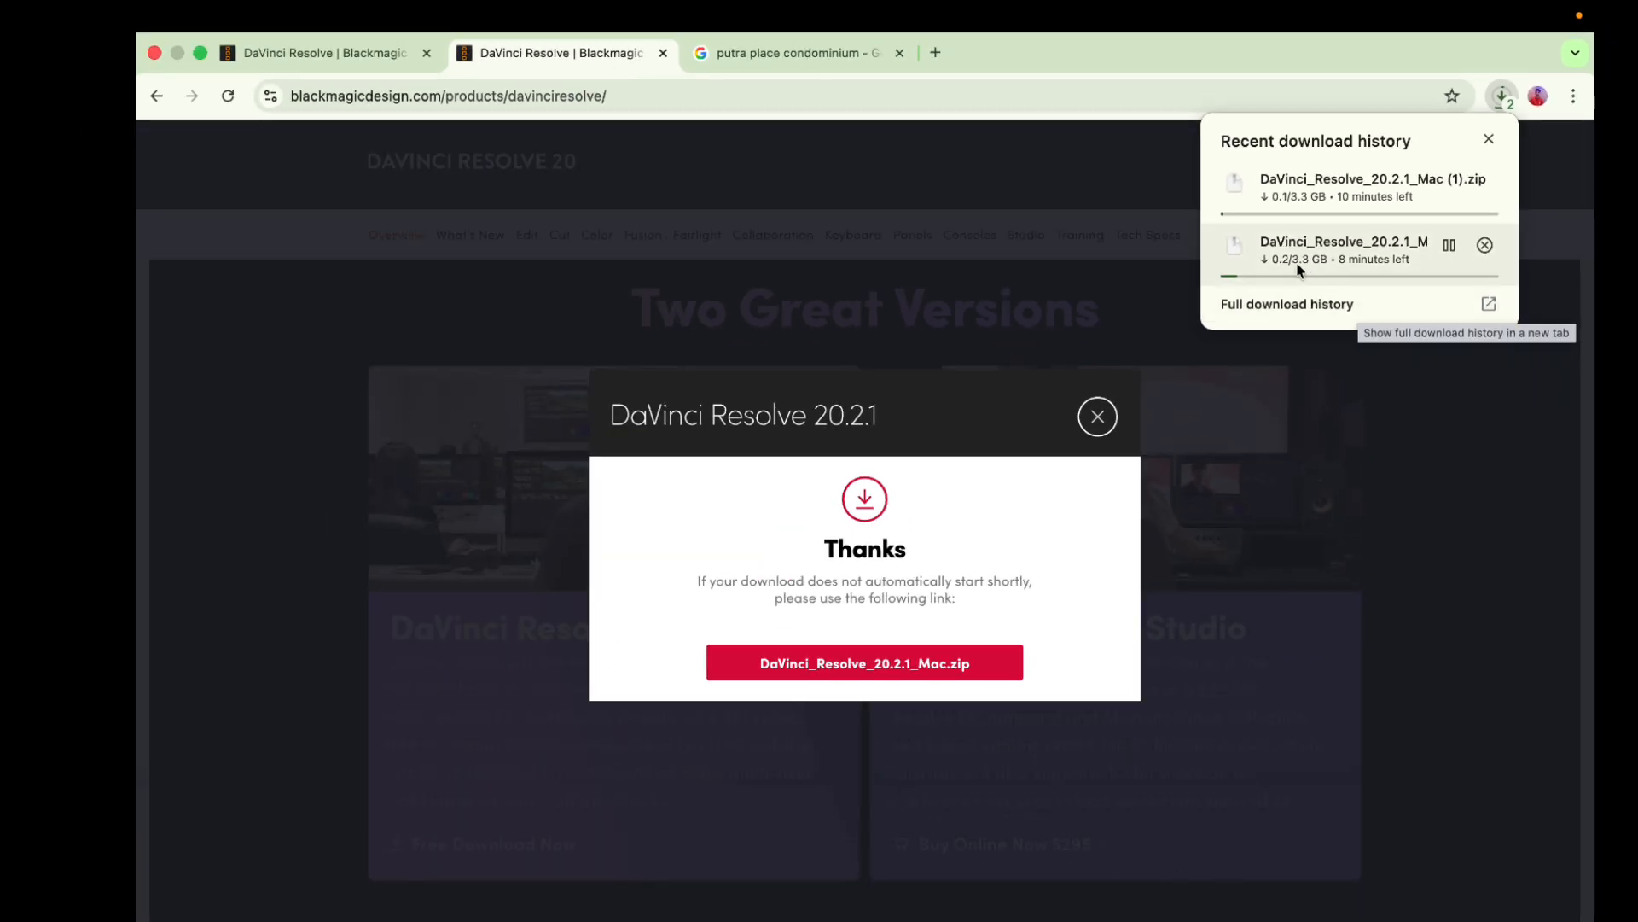
pyautogui.click(1487, 244)
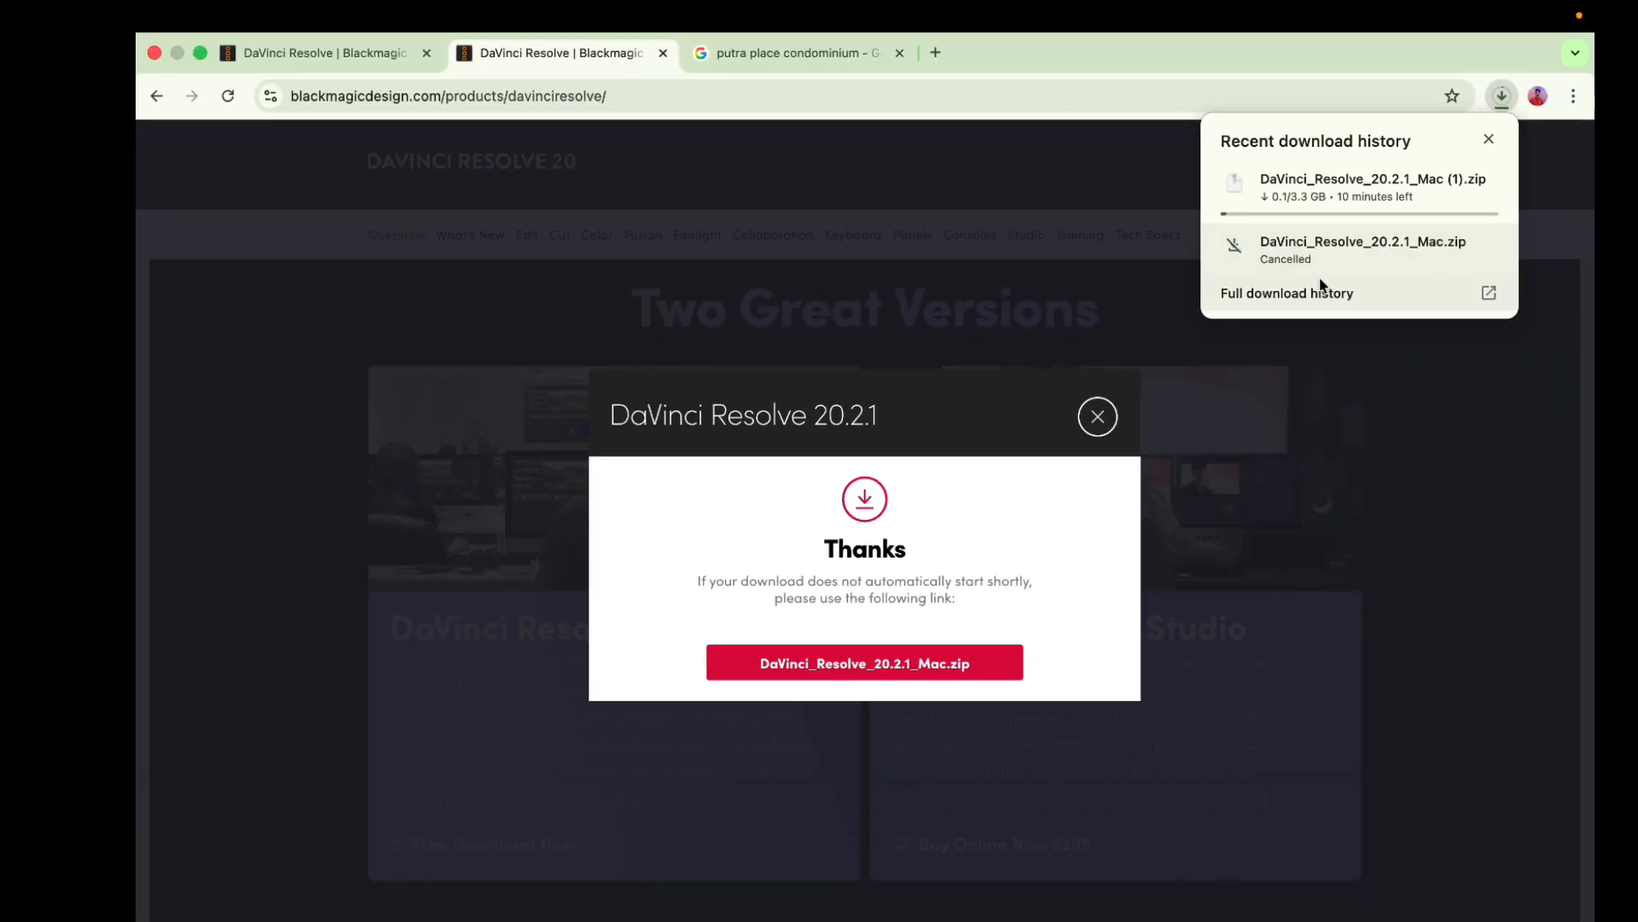